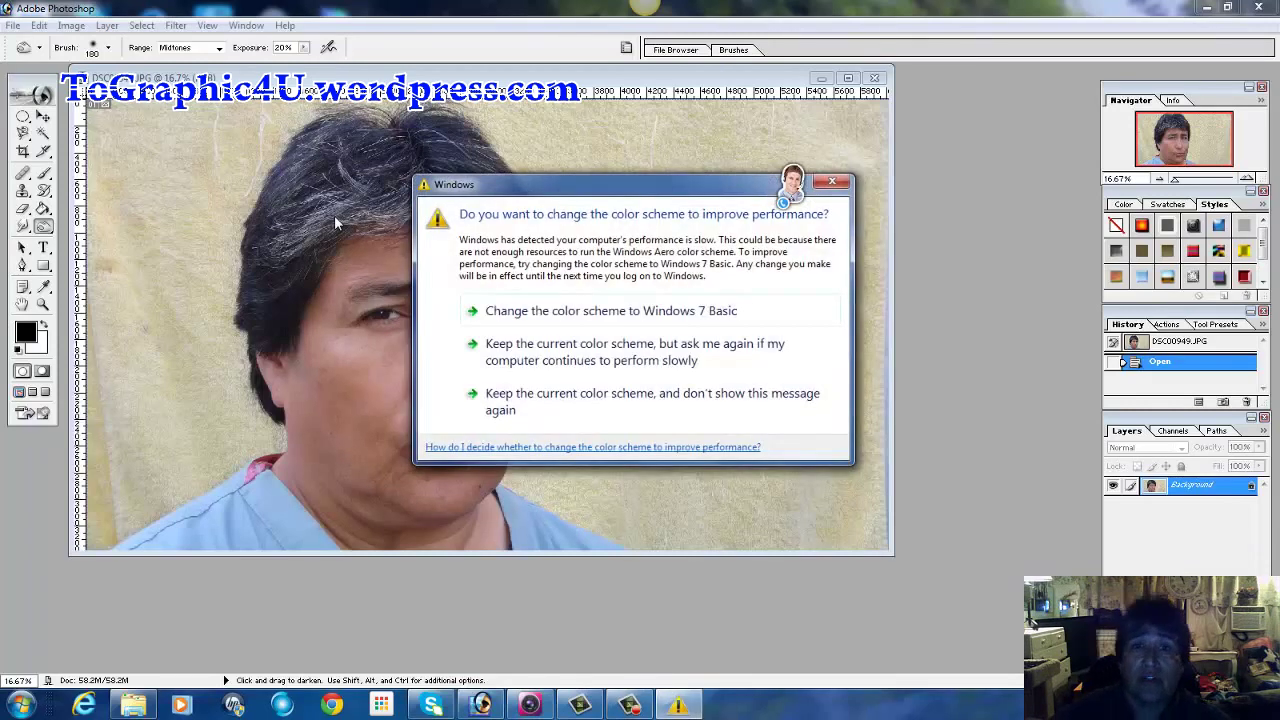
Dismiss the Windows color scheme prompt and duplicate the portrait's Background layer
click(829, 183)
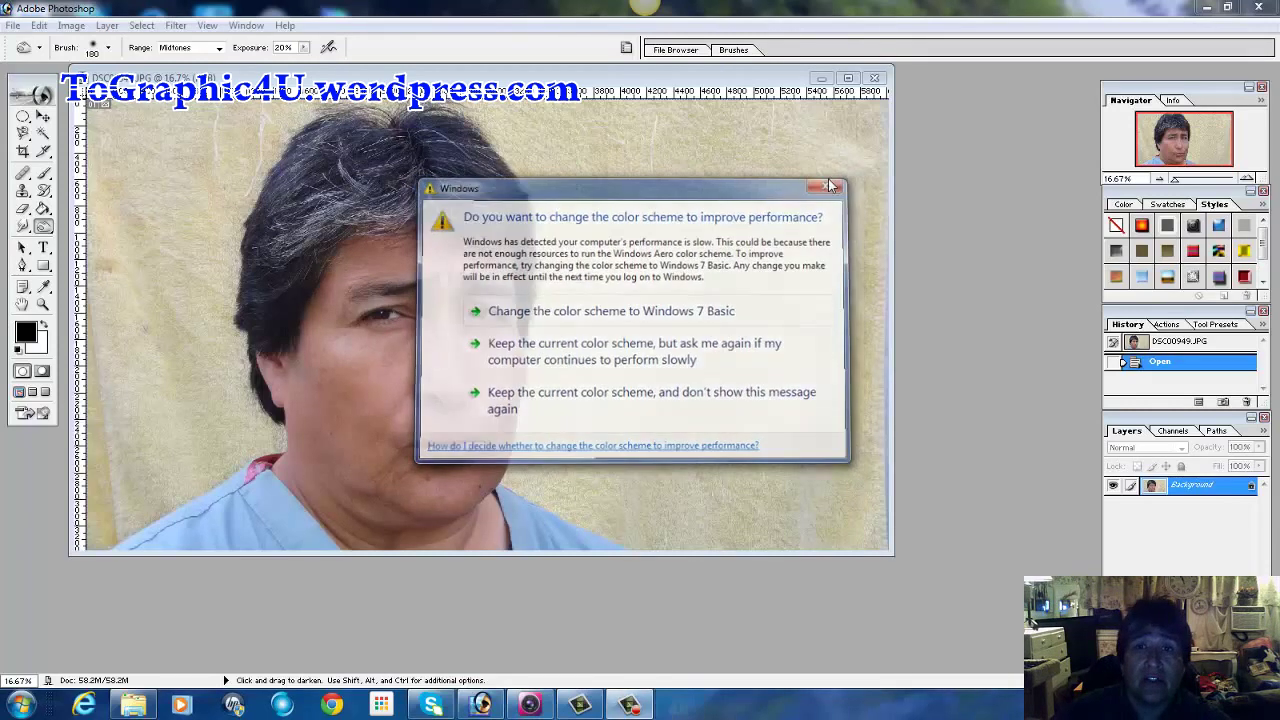
click(703, 78)
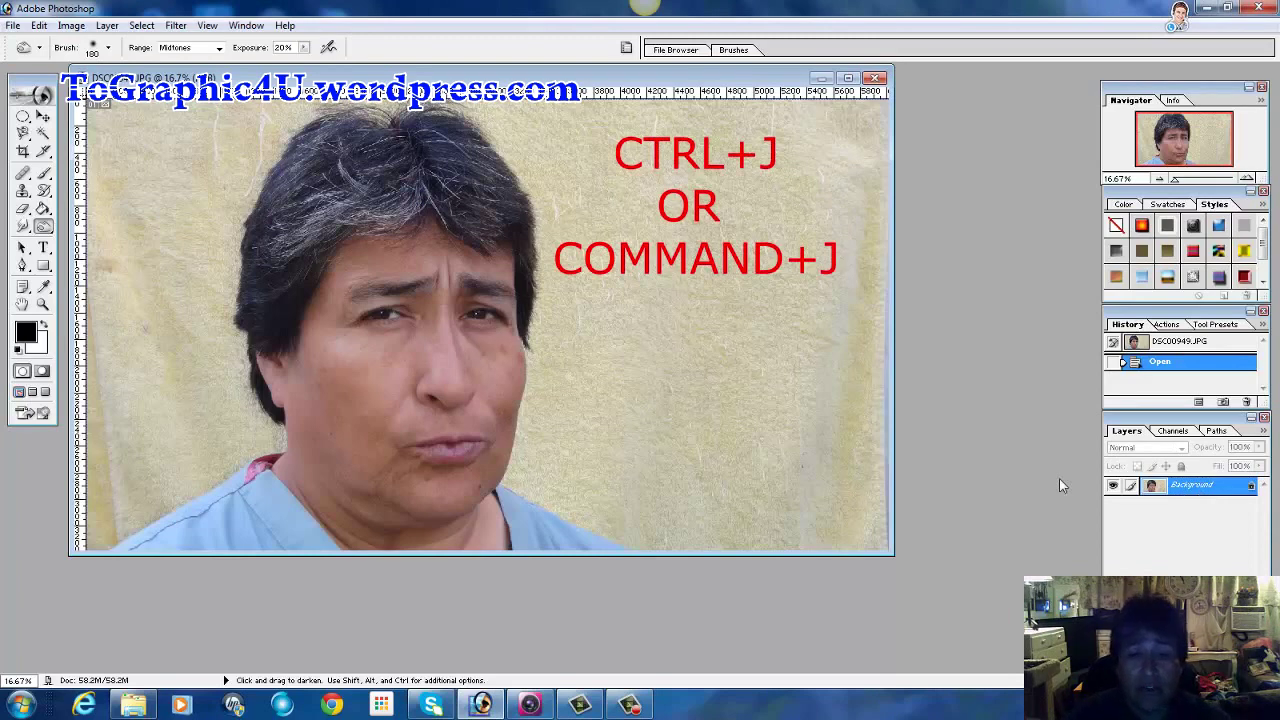
key(ctrl+j)
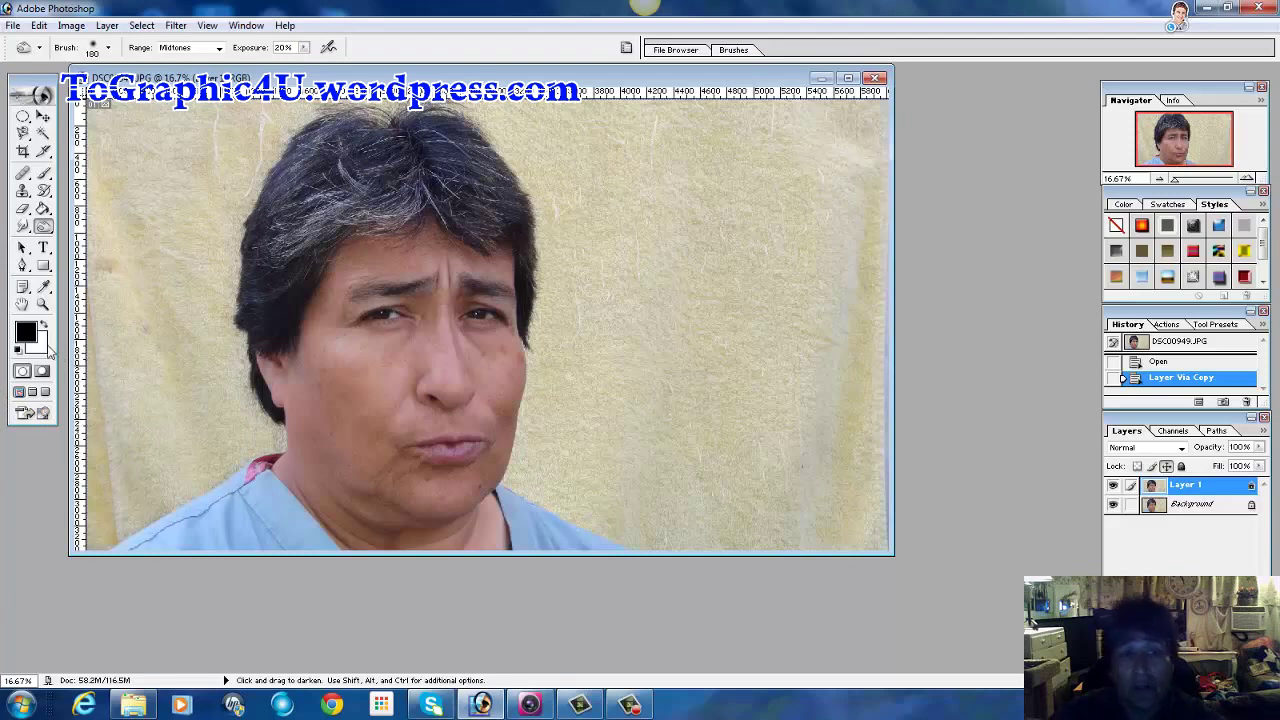
Darken the gray strands in the middle of the fringe with the Burn tool, using Midtones range at 20% exposure
click(44, 228)
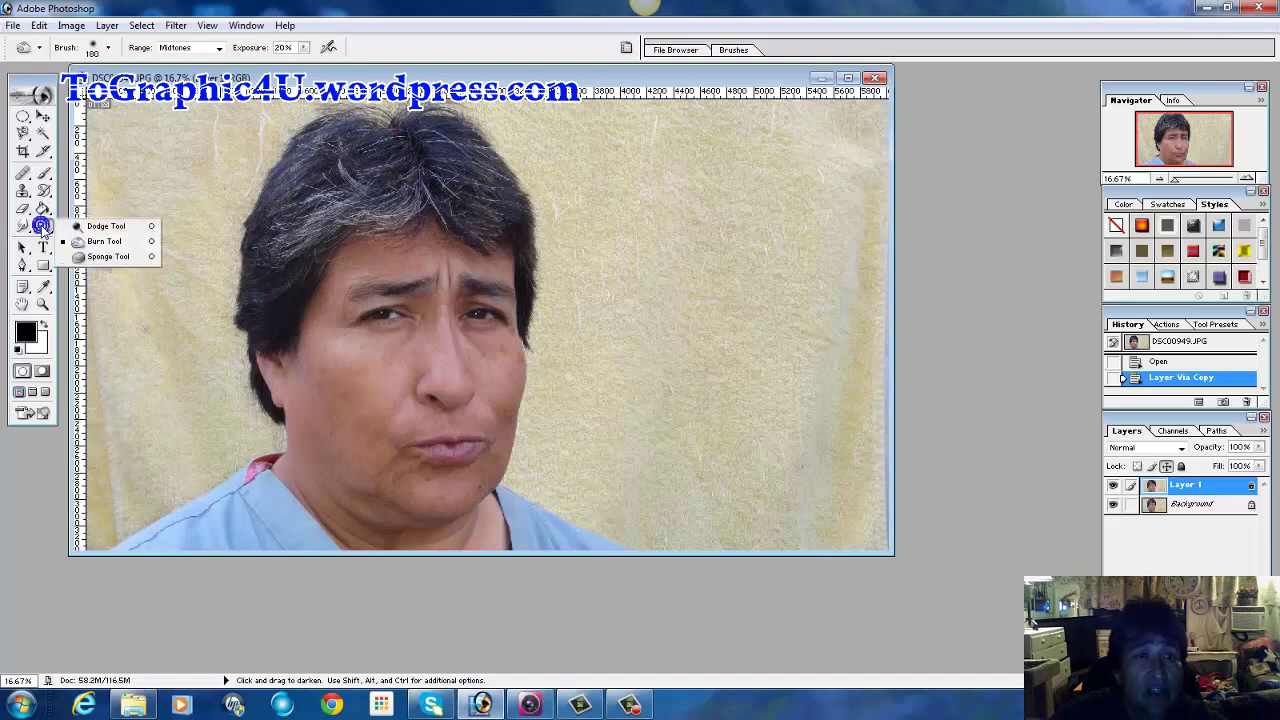
click(104, 242)
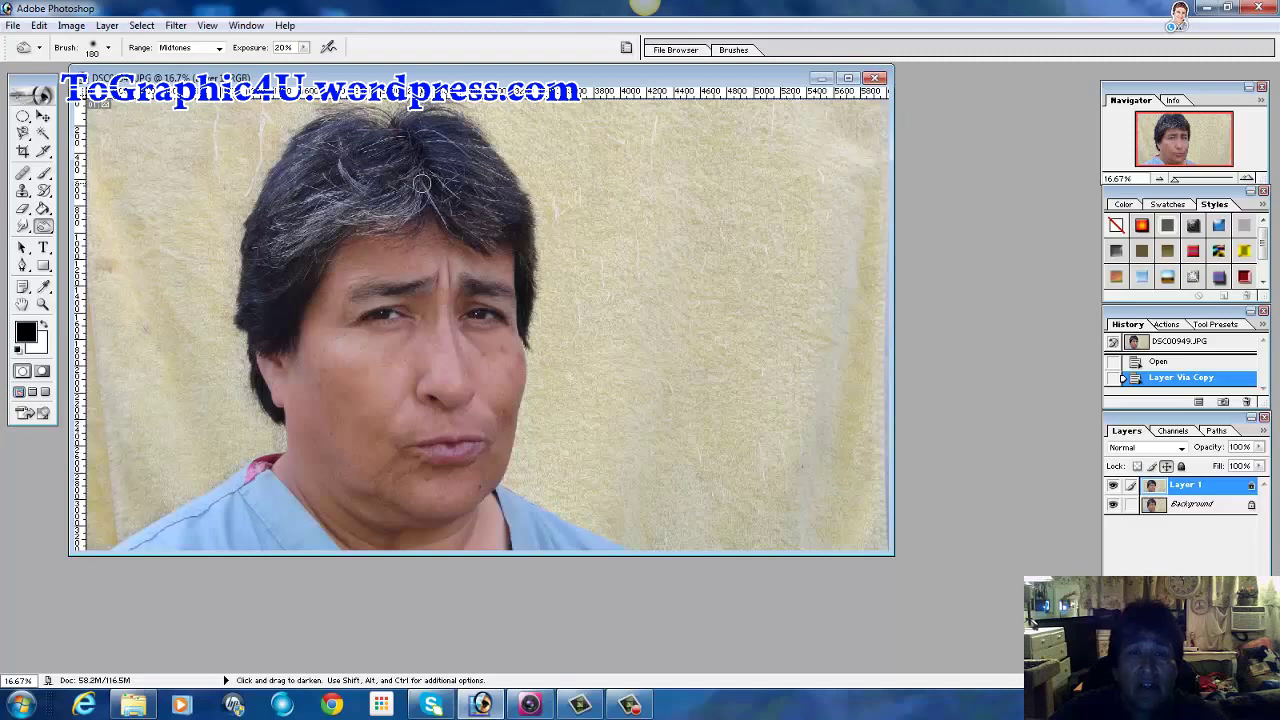
drag(422, 183, 449, 228)
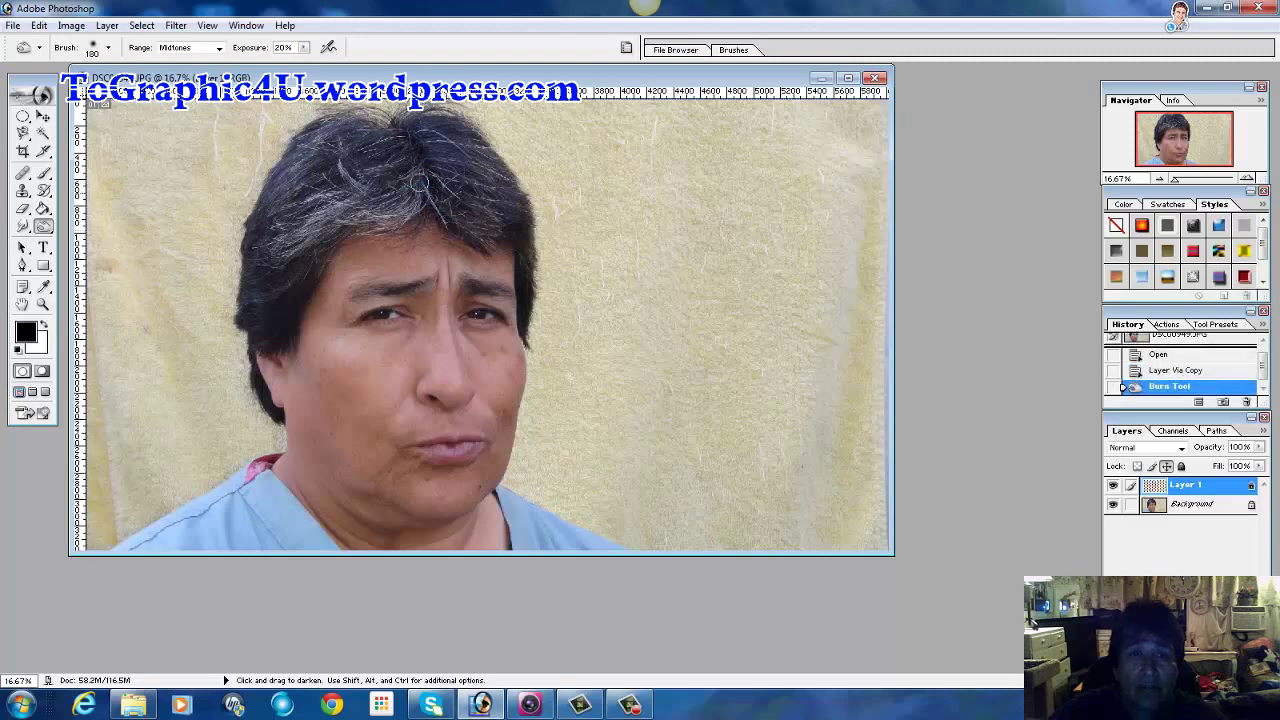
drag(422, 183, 450, 232)
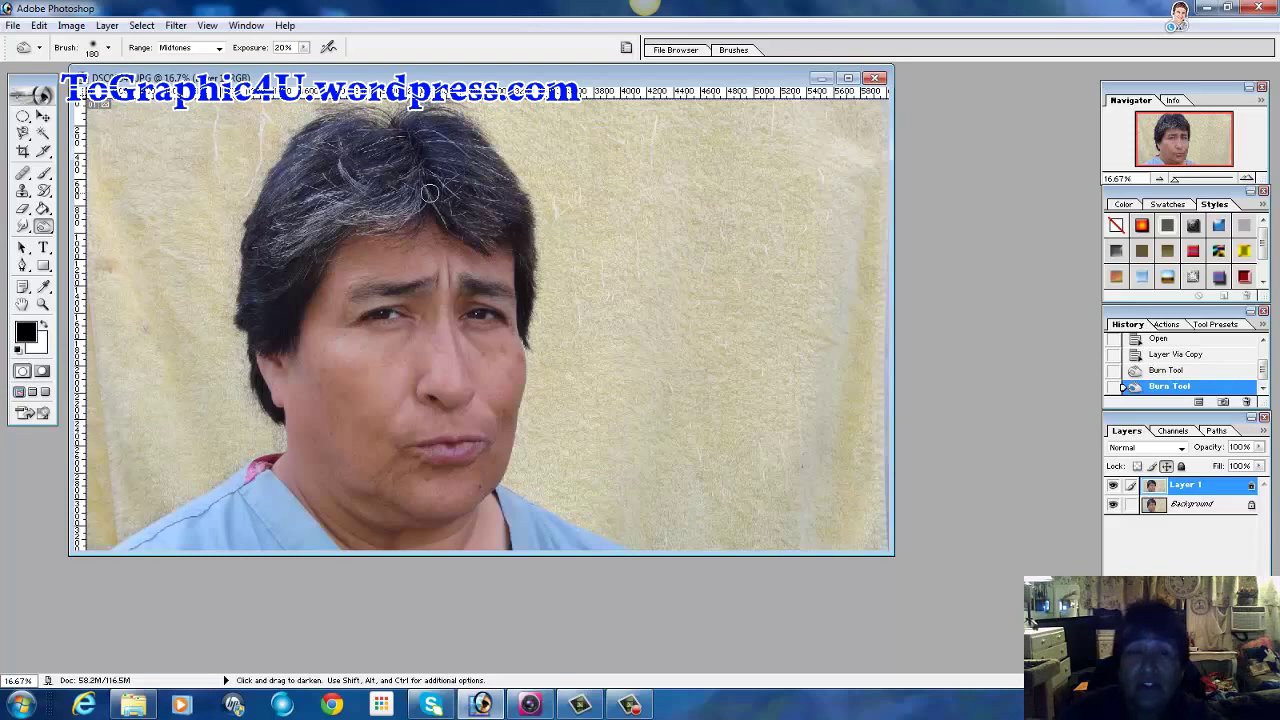
drag(430, 193, 452, 232)
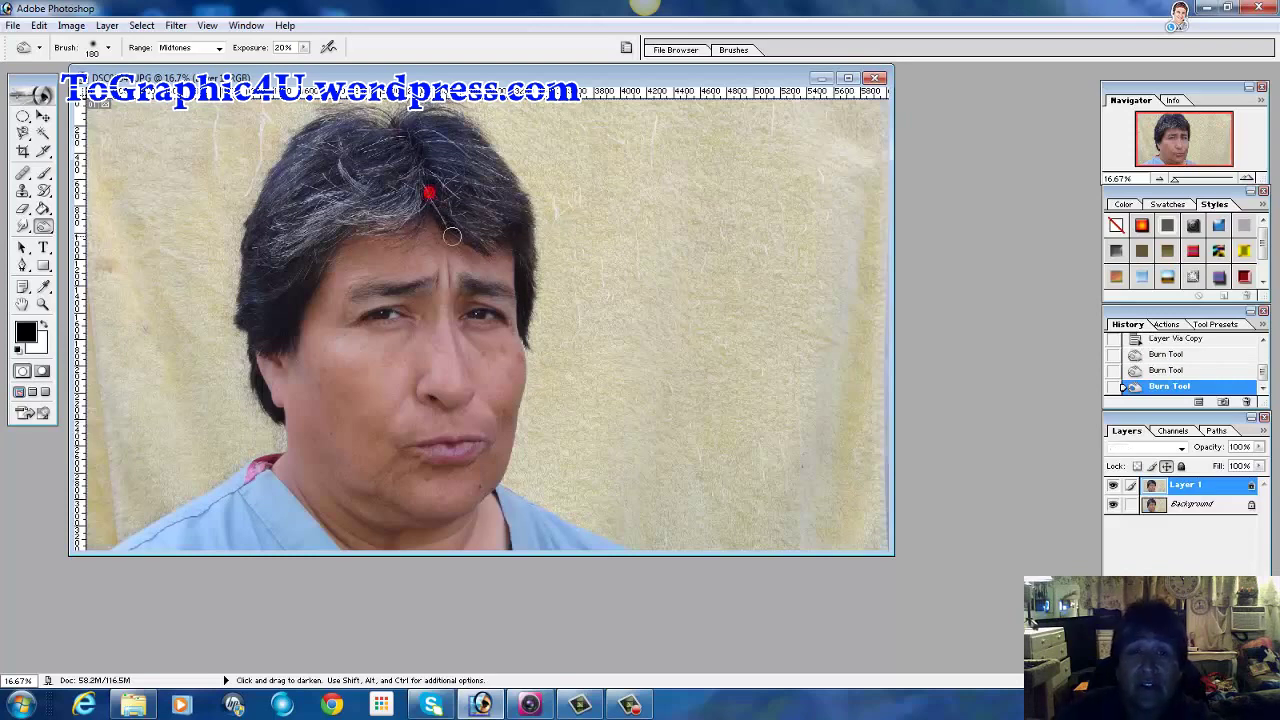
drag(427, 190, 448, 240)
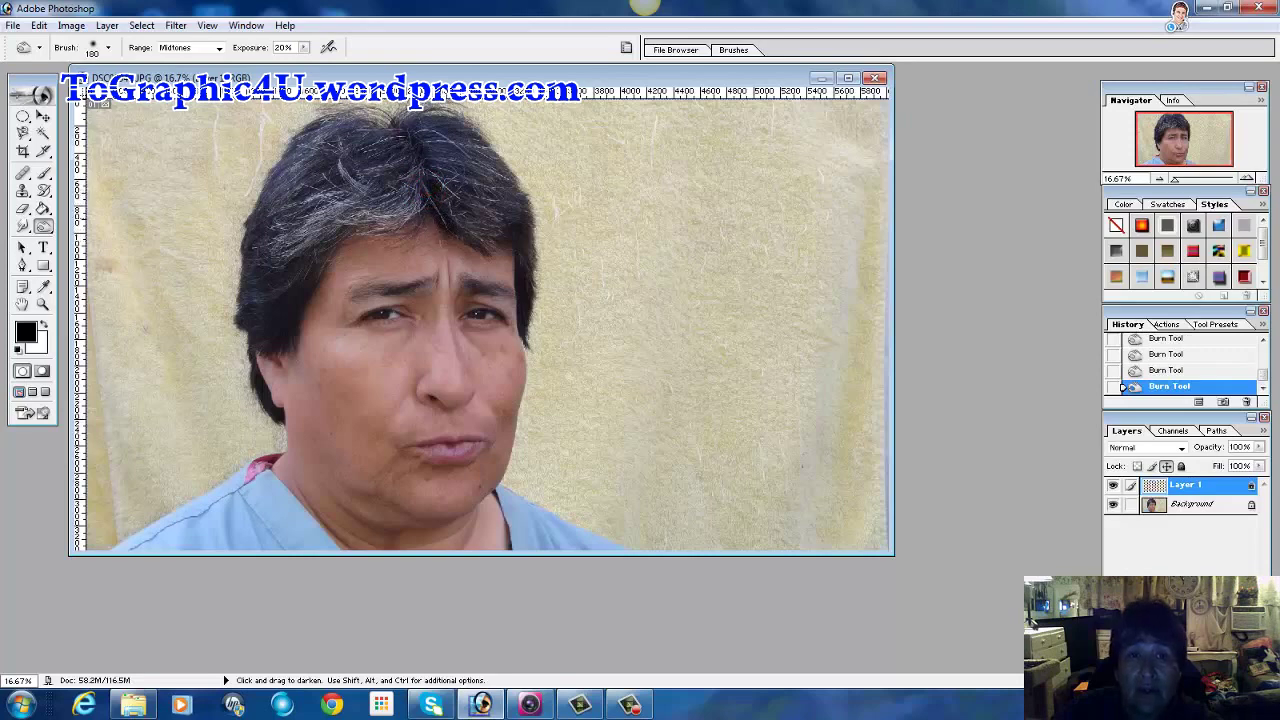
drag(427, 191, 451, 228)
drag(443, 181, 481, 218)
drag(433, 173, 473, 225)
Burn the gray hair across the crown and along the central fringe down to the forehead
mouse_move(437, 181)
mouse_down()
mouse_move(471, 230)
mouse_move(436, 175)
mouse_move(485, 215)
mouse_move(438, 187)
mouse_move(484, 233)
mouse_move(442, 176)
mouse_move(511, 195)
mouse_move(438, 180)
mouse_move(510, 196)
mouse_move(446, 185)
mouse_move(500, 207)
mouse_move(438, 159)
mouse_move(502, 185)
mouse_move(434, 161)
mouse_move(482, 172)
mouse_move(500, 186)
mouse_move(439, 177)
mouse_move(490, 192)
mouse_move(423, 131)
mouse_move(482, 167)
mouse_move(416, 131)
mouse_move(497, 181)
mouse_up()
mouse_move(440, 140)
mouse_down()
mouse_move(502, 186)
mouse_move(431, 141)
mouse_move(482, 152)
mouse_move(399, 139)
mouse_move(353, 154)
mouse_move(401, 136)
mouse_move(353, 157)
mouse_move(400, 136)
mouse_move(355, 157)
mouse_move(386, 138)
mouse_move(351, 128)
mouse_move(343, 145)
mouse_move(334, 124)
mouse_move(300, 148)
mouse_move(344, 130)
mouse_move(281, 176)
mouse_up()
click(399, 138)
mouse_move(342, 127)
mouse_down()
mouse_move(310, 148)
mouse_move(322, 143)
mouse_move(283, 201)
mouse_move(317, 151)
mouse_move(303, 160)
mouse_move(283, 201)
mouse_move(334, 153)
mouse_move(331, 142)
mouse_move(297, 163)
mouse_move(266, 211)
mouse_move(327, 143)
mouse_move(330, 158)
mouse_move(287, 202)
mouse_move(332, 150)
mouse_move(365, 149)
mouse_move(368, 132)
mouse_move(332, 128)
mouse_move(295, 152)
mouse_move(324, 160)
mouse_move(348, 143)
mouse_move(292, 183)
mouse_move(363, 172)
mouse_move(408, 136)
mouse_move(347, 155)
mouse_move(405, 140)
mouse_move(349, 151)
mouse_move(405, 161)
mouse_move(358, 175)
mouse_move(412, 157)
mouse_move(368, 180)
mouse_move(415, 158)
mouse_move(360, 175)
mouse_move(405, 158)
mouse_move(394, 187)
mouse_move(430, 206)
mouse_move(358, 232)
mouse_up()
drag(424, 195, 380, 227)
mouse_move(428, 190)
mouse_down()
mouse_move(395, 228)
mouse_move(423, 196)
mouse_up()
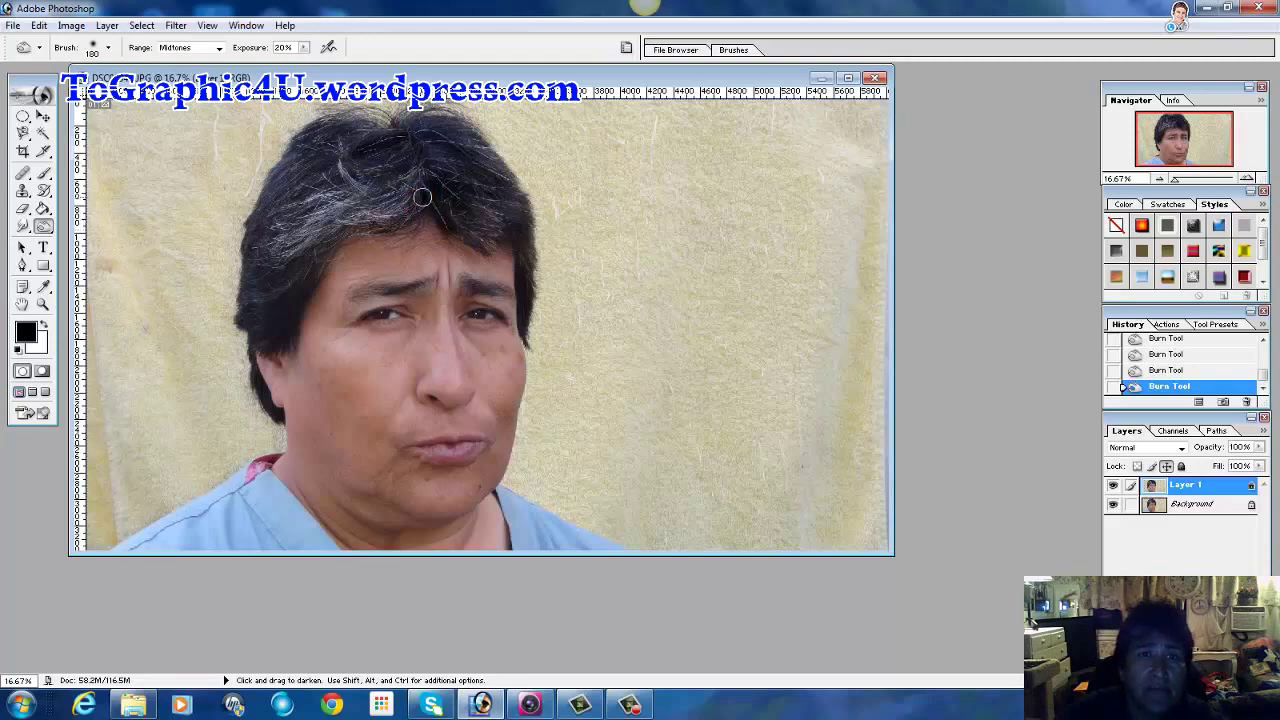
mouse_move(408, 204)
mouse_down()
mouse_move(402, 214)
mouse_move(427, 188)
mouse_move(372, 221)
mouse_move(332, 165)
mouse_move(381, 203)
mouse_up()
drag(345, 160, 368, 180)
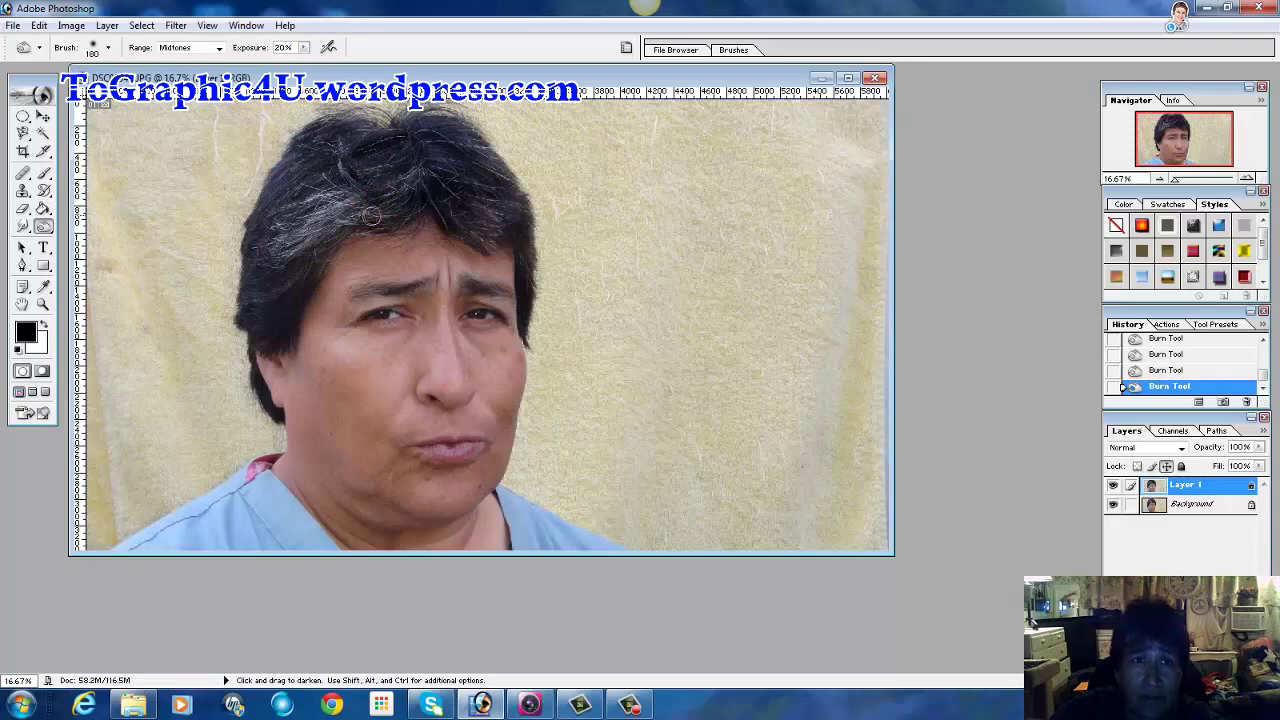
Burn the remaining gray streaks on the left side of the hair, from the temple up to the crown
drag(362, 215, 341, 216)
drag(276, 249, 263, 259)
mouse_move(346, 232)
mouse_down()
mouse_move(312, 247)
mouse_move(348, 222)
mouse_move(274, 252)
mouse_move(353, 218)
mouse_move(290, 258)
mouse_move(356, 223)
mouse_move(271, 264)
mouse_move(347, 221)
mouse_up()
drag(277, 255, 340, 218)
drag(270, 242, 359, 213)
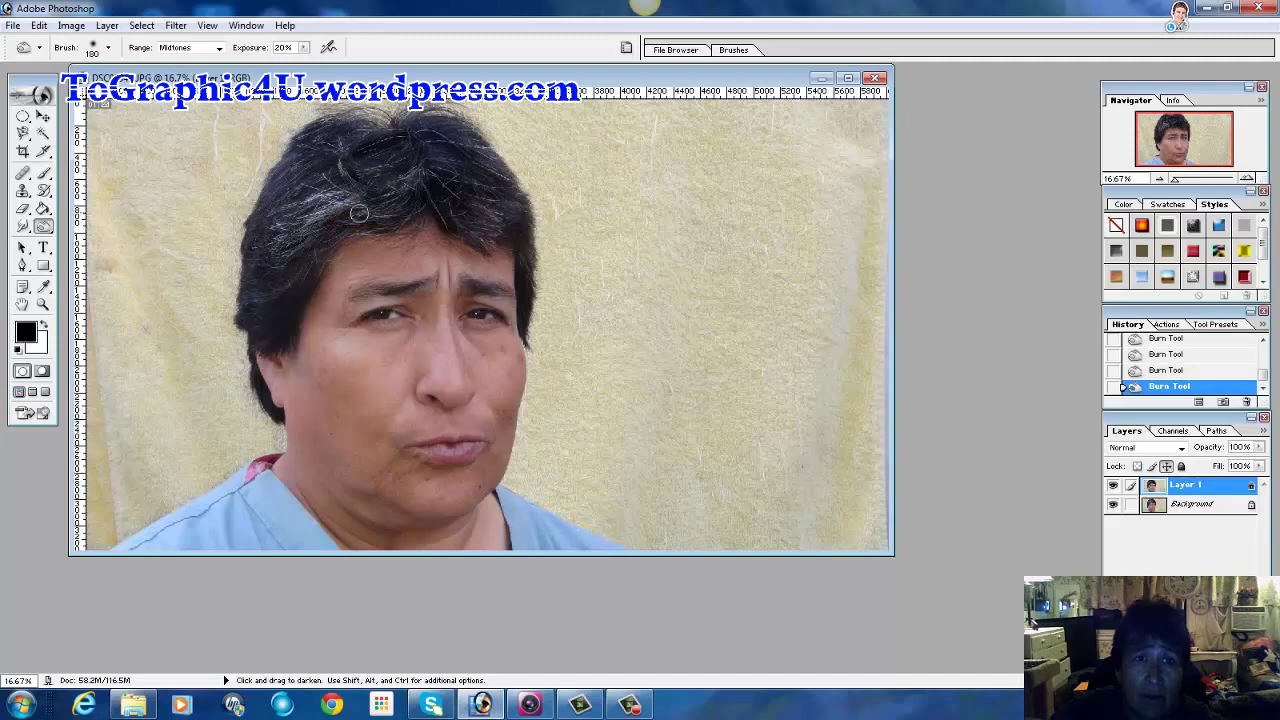
drag(263, 245, 345, 216)
mouse_move(260, 247)
mouse_down()
mouse_move(367, 195)
mouse_move(307, 225)
mouse_move(355, 198)
mouse_up()
drag(280, 228, 364, 194)
drag(288, 218, 342, 193)
drag(276, 228, 348, 200)
mouse_move(269, 235)
mouse_down()
mouse_move(349, 200)
mouse_move(274, 216)
mouse_move(358, 193)
mouse_move(294, 211)
mouse_up()
drag(358, 192, 295, 203)
mouse_move(347, 192)
mouse_down()
mouse_move(300, 202)
mouse_move(348, 183)
mouse_up()
drag(400, 134, 368, 148)
mouse_move(397, 136)
mouse_down()
mouse_move(314, 178)
mouse_move(373, 158)
mouse_move(363, 186)
mouse_move(344, 160)
mouse_move(365, 186)
mouse_move(332, 159)
mouse_move(419, 157)
mouse_move(403, 139)
mouse_move(355, 152)
mouse_move(429, 133)
mouse_move(485, 173)
mouse_move(427, 173)
mouse_move(484, 238)
mouse_move(456, 228)
mouse_move(413, 174)
mouse_move(373, 204)
mouse_move(365, 192)
mouse_move(405, 225)
mouse_move(352, 231)
mouse_move(312, 291)
mouse_move(341, 241)
mouse_move(294, 286)
mouse_move(318, 248)
mouse_move(298, 288)
mouse_move(335, 241)
mouse_move(298, 292)
mouse_move(318, 241)
mouse_move(295, 292)
mouse_move(320, 251)
mouse_up()
click(373, 201)
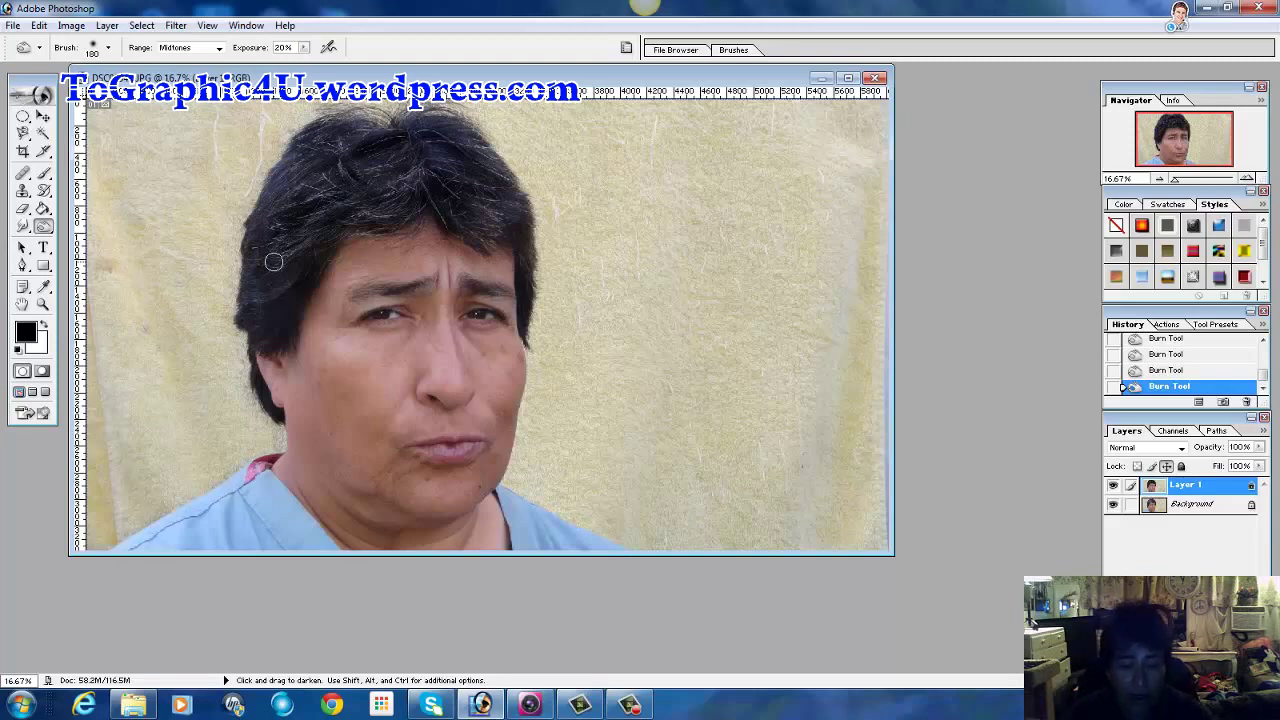
Compare the darkened hair with the original by toggling Layer 1's visibility, dismissing the Windows color scheme prompt
click(1113, 485)
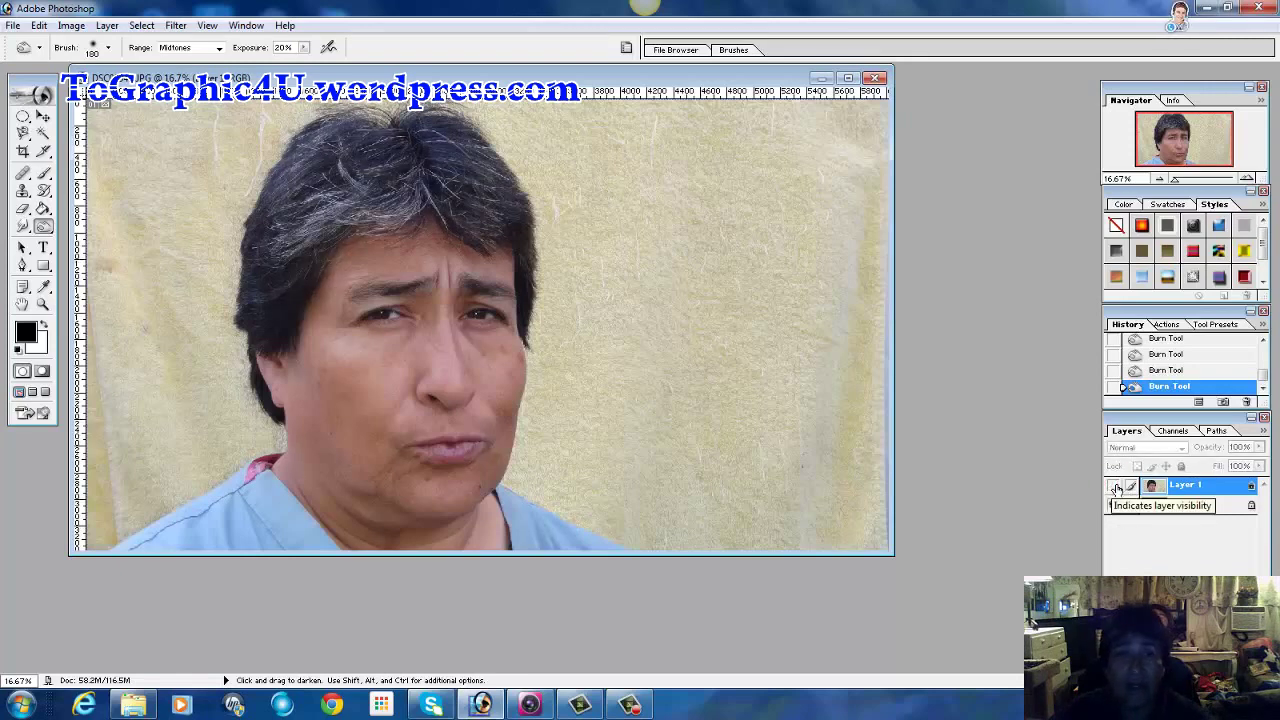
click(1114, 486)
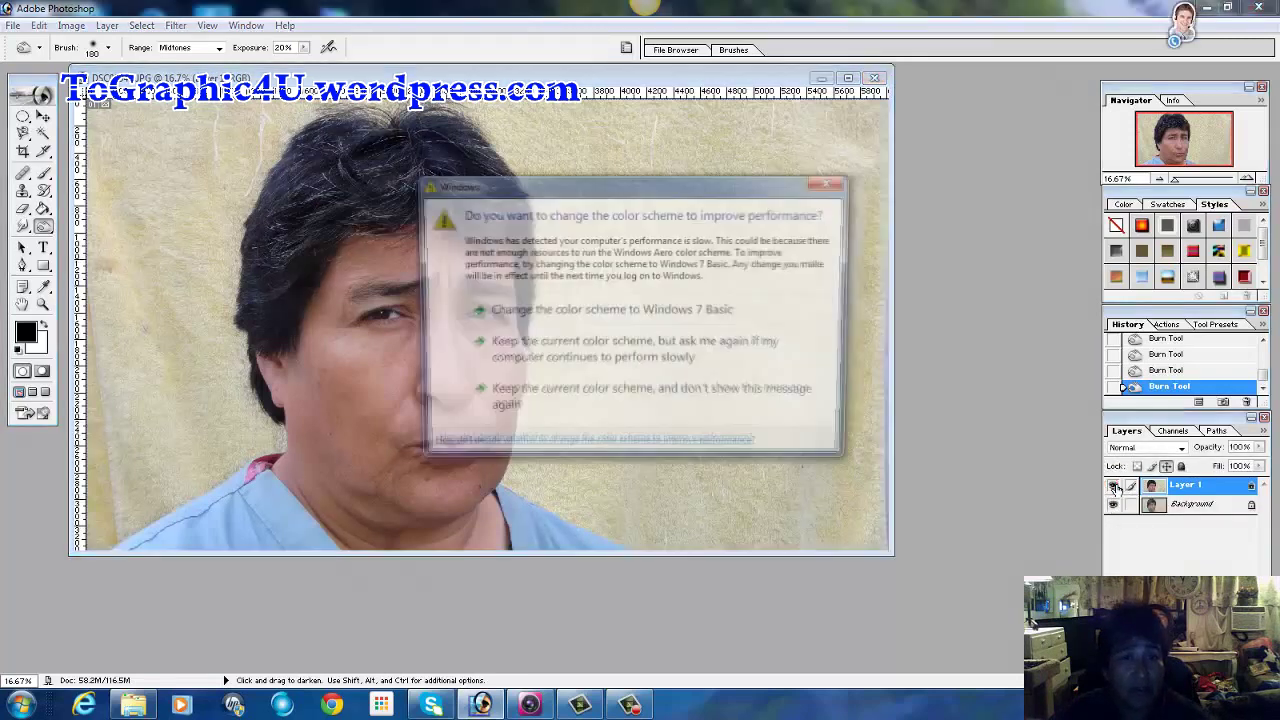
click(834, 182)
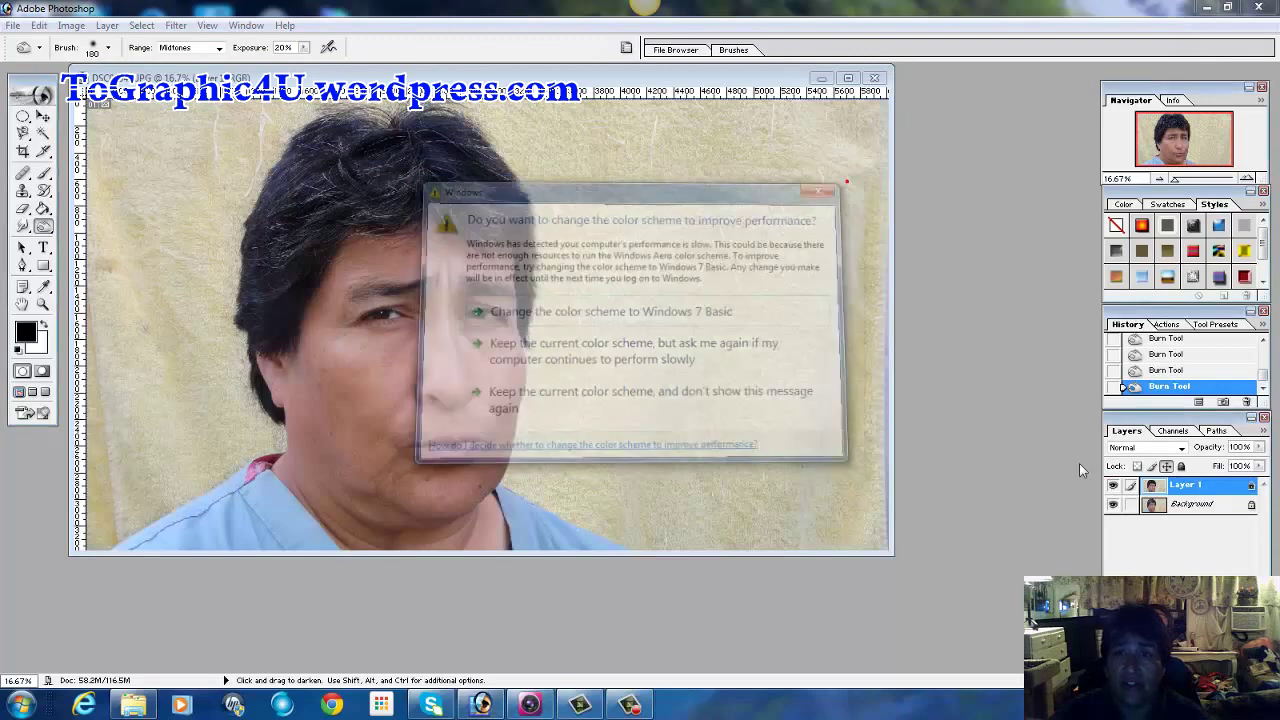
click(1114, 486)
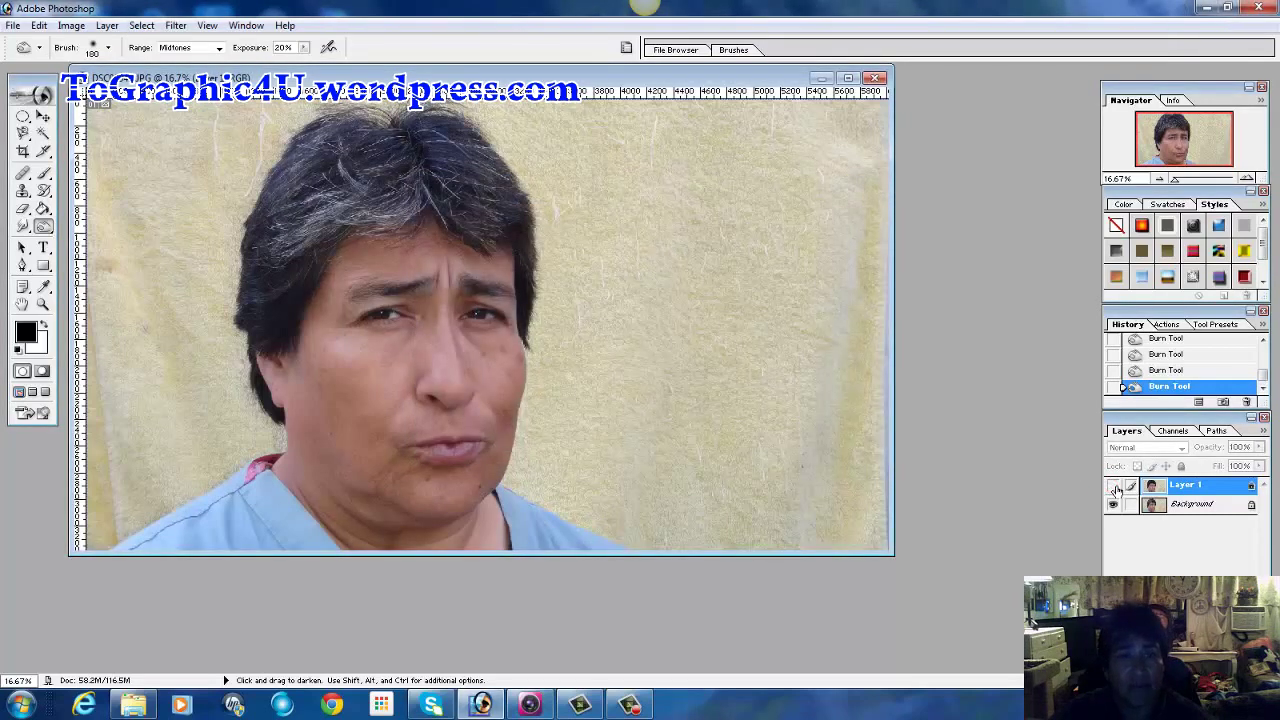
click(1114, 486)
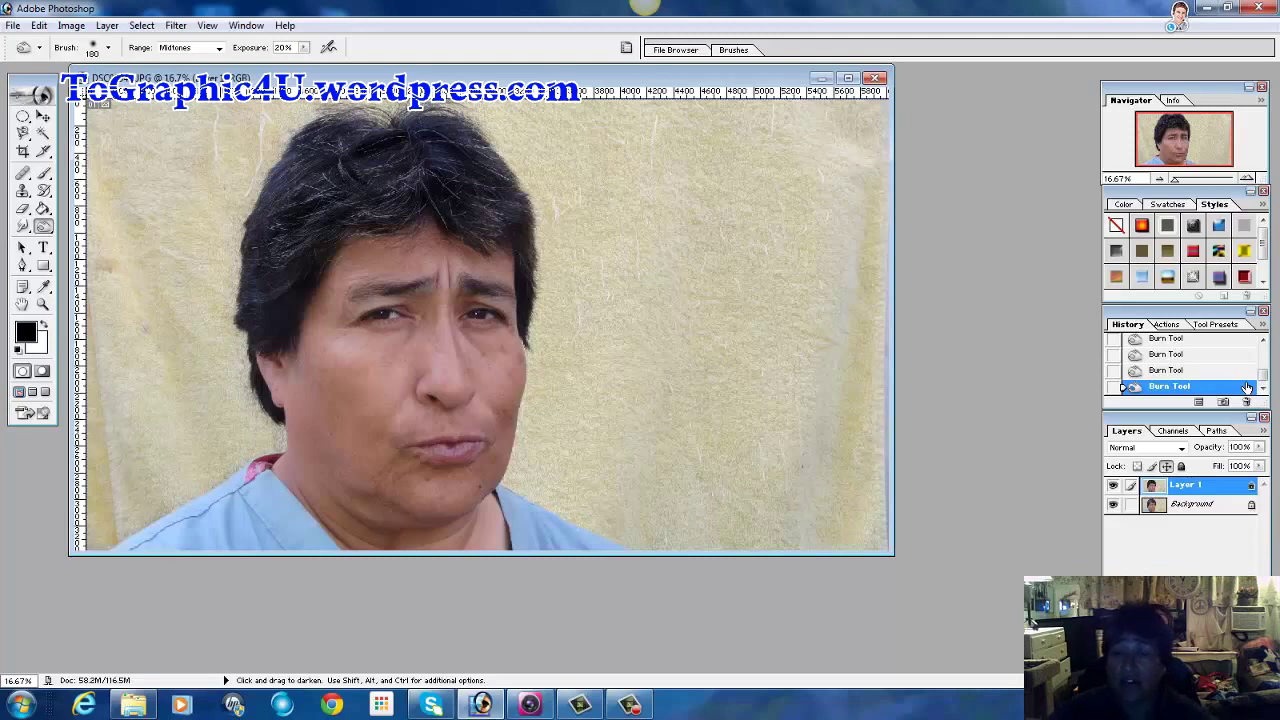
Delete the latest Burn Tool state from the history
drag(1247, 387, 1248, 404)
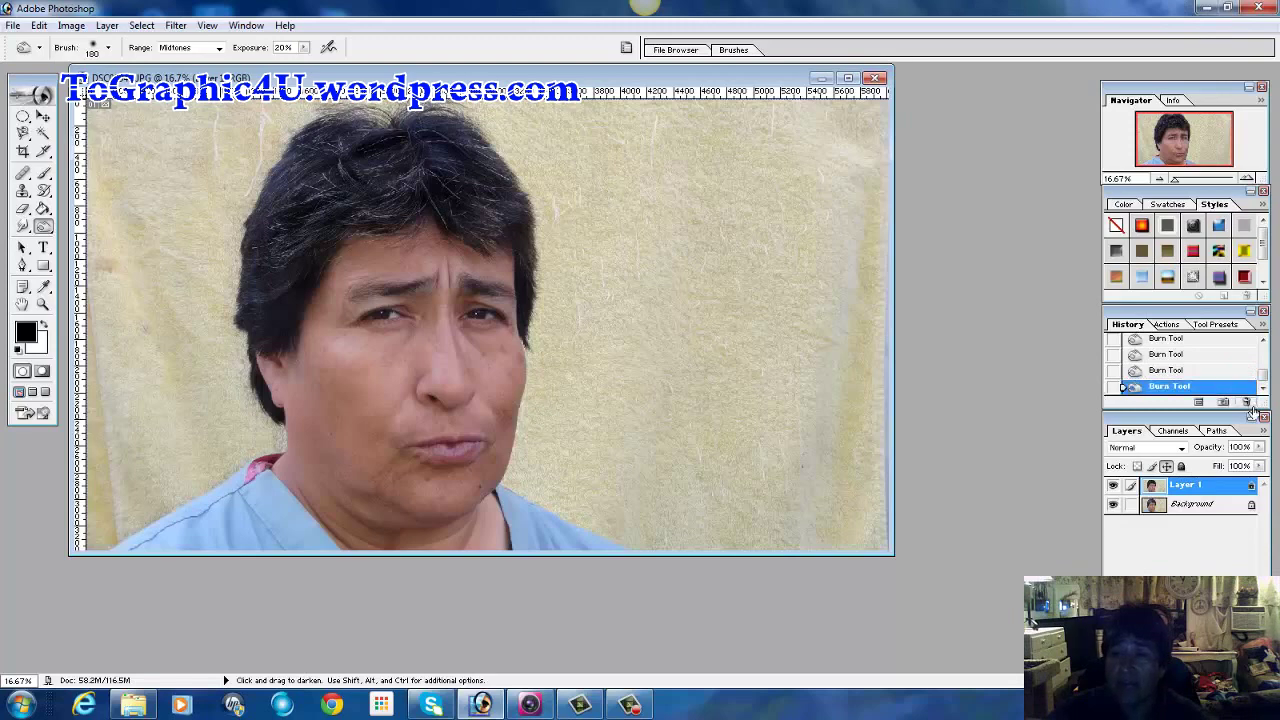